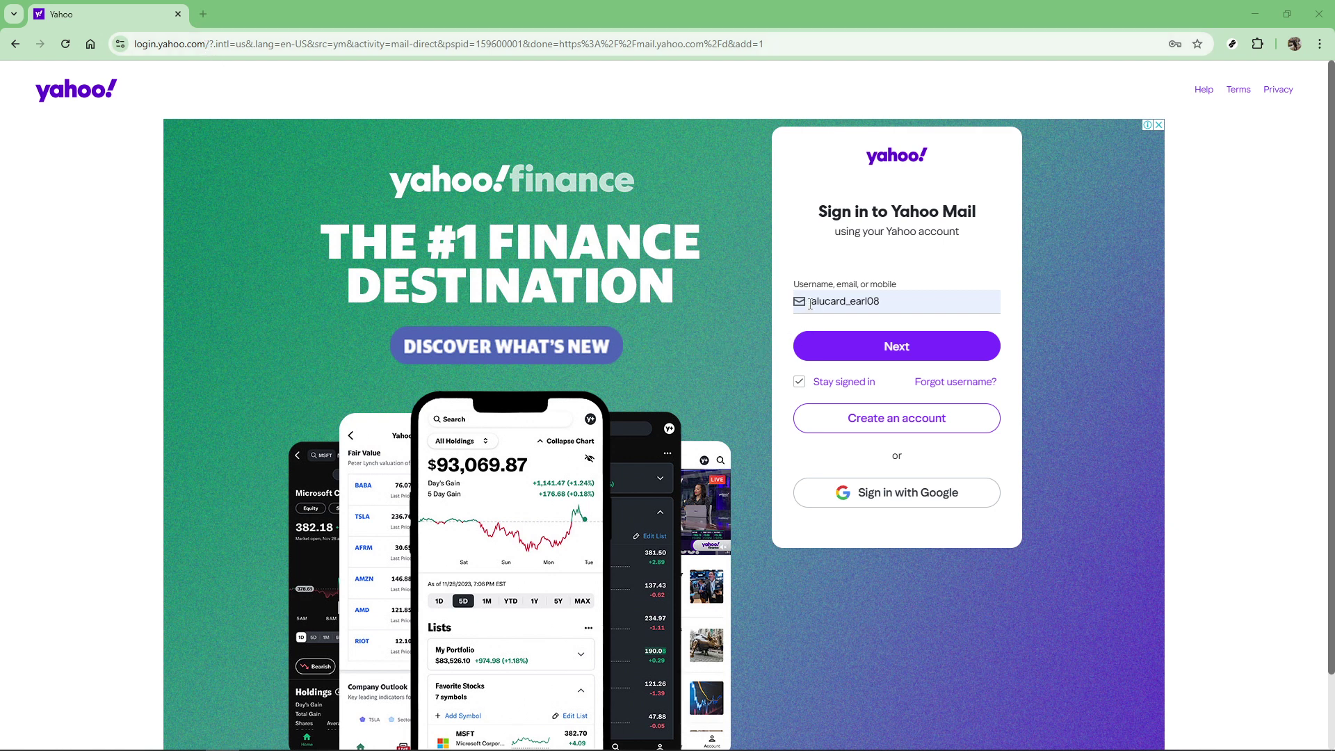
Submit the Yahoo account username to reach the password screen
{"action": "left_click", "coordinate": [920, 346]}
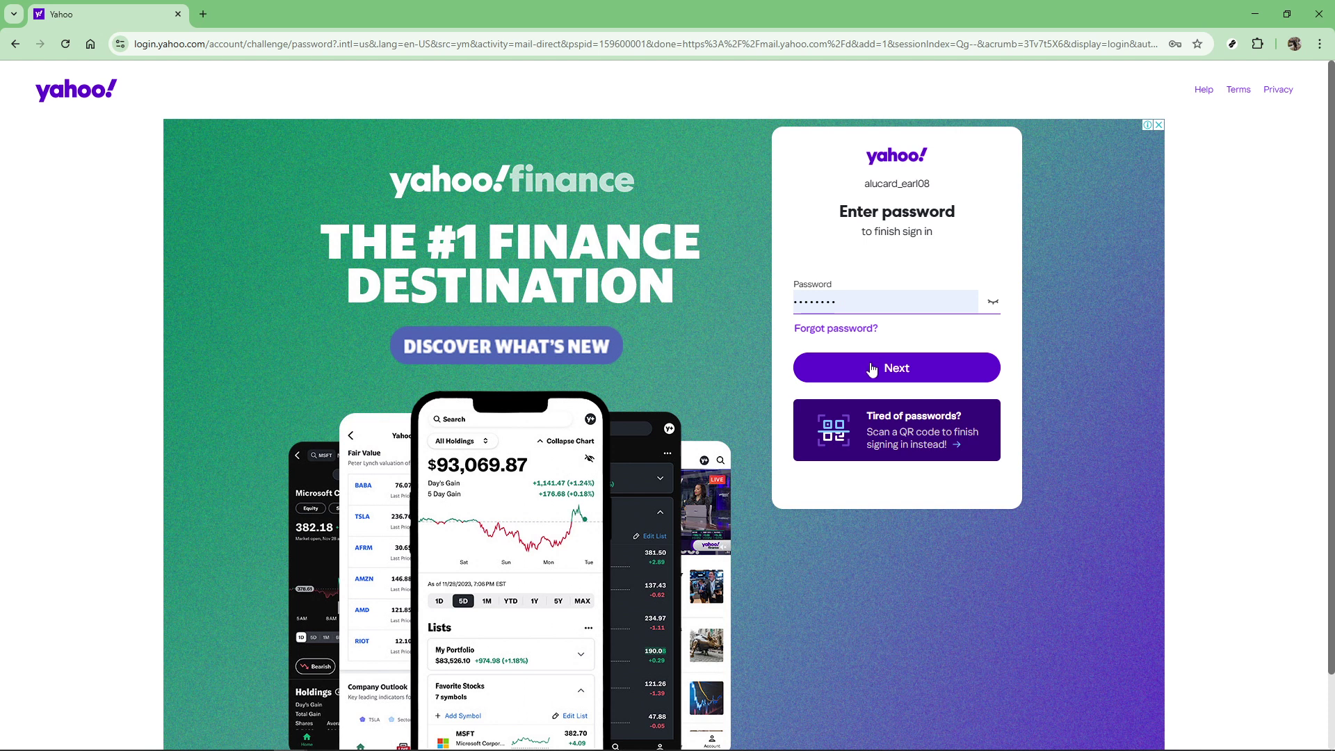
Submit the password to complete sign-in and load the Yahoo Mail inbox
{"action": "left_click", "coordinate": [923, 375]}
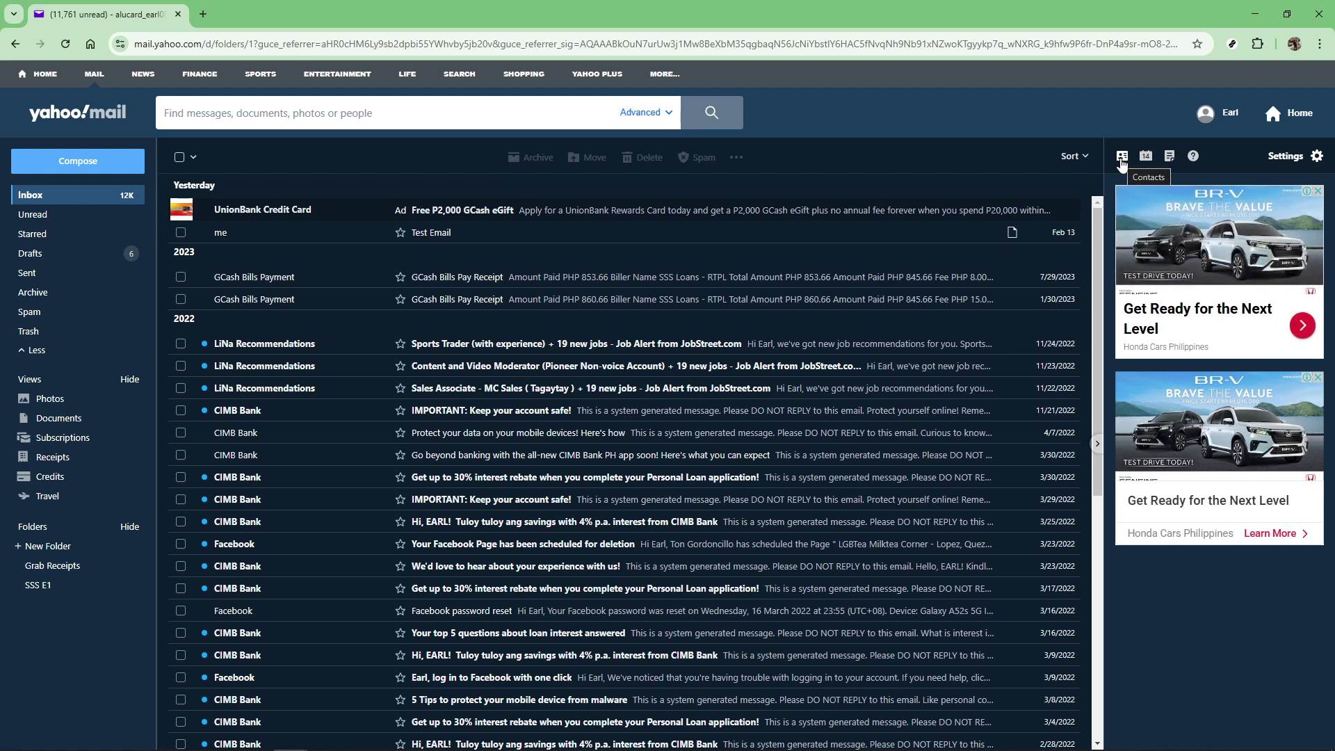
Open Contacts and show the saved lists, displaying Friends with its five members
{"action": "left_click", "coordinate": [1121, 156]}
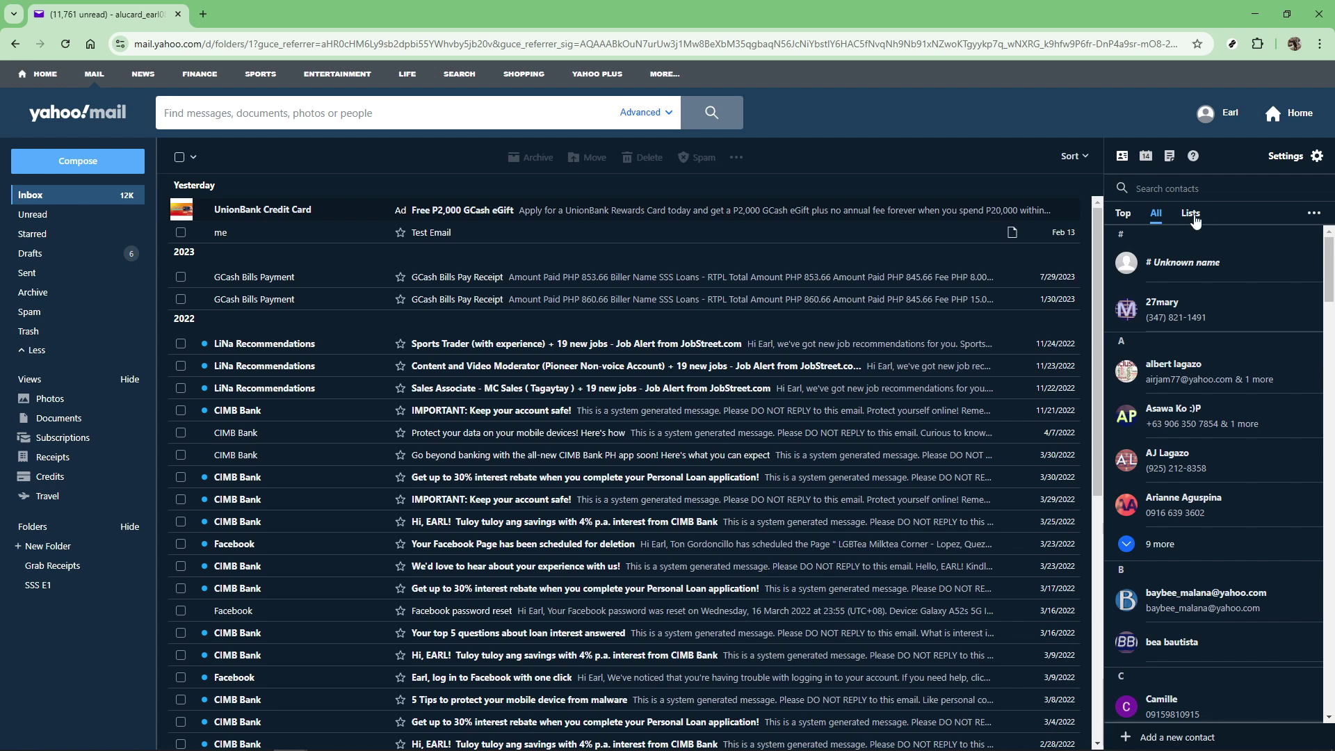
{"action": "left_click", "coordinate": [1191, 214]}
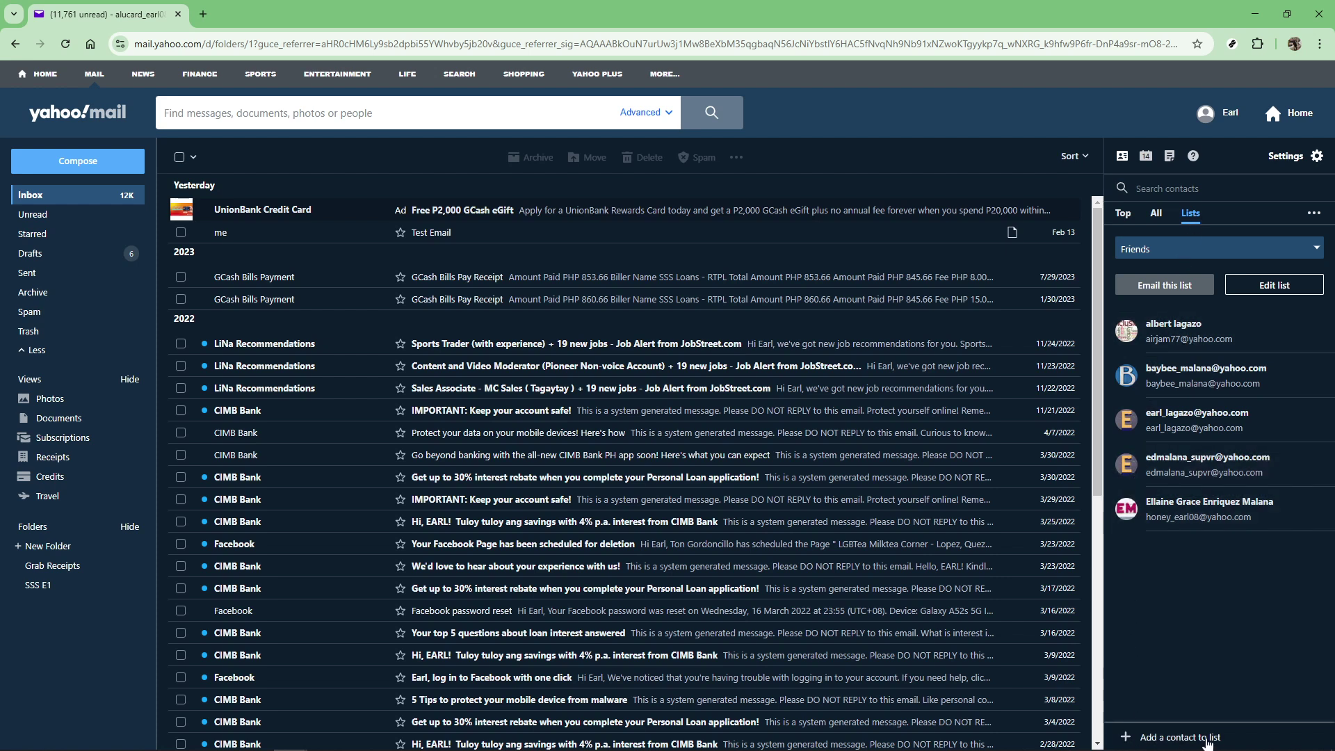
Open the Friends list in Edit list and select its List name text for retyping
{"action": "left_click", "coordinate": [1180, 738]}
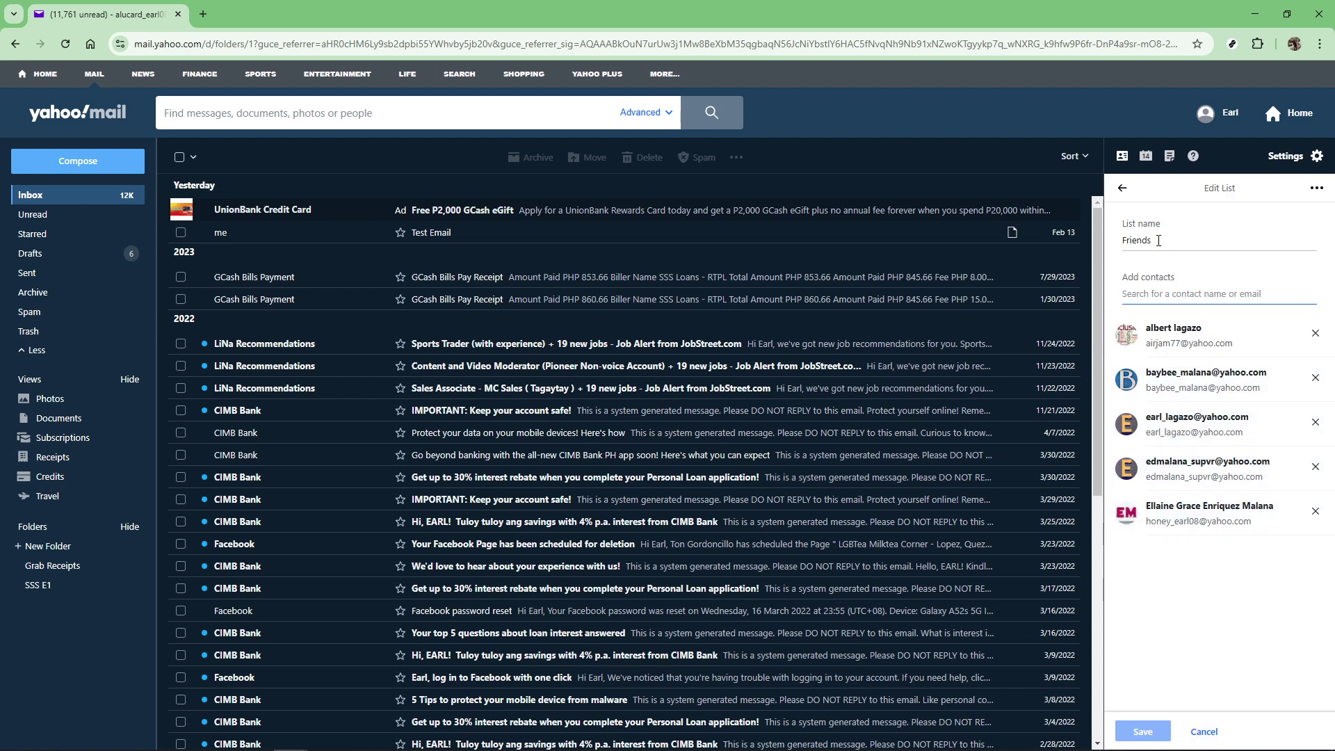
{"action": "left_click", "coordinate": [1158, 240]}
{"action": "double_click", "coordinate": [1158, 240]}
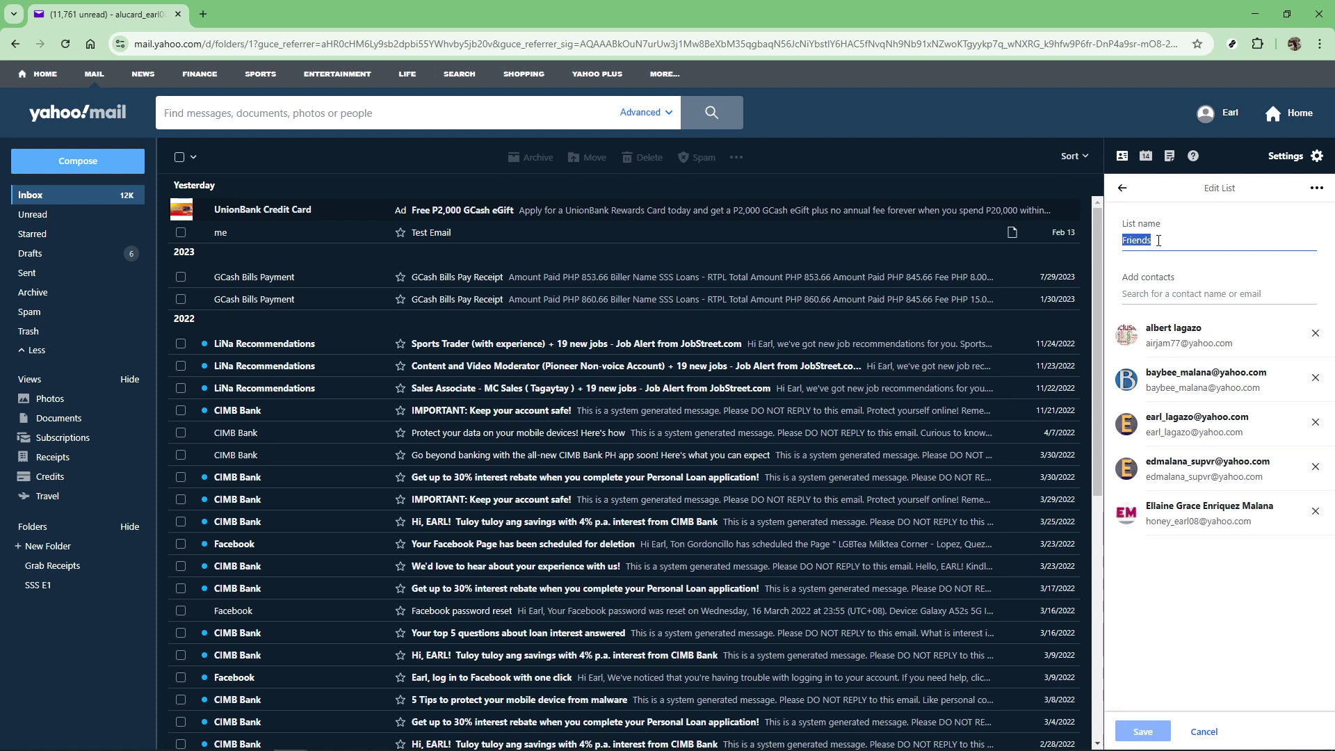
{"action": "type", "text": "Frie"}
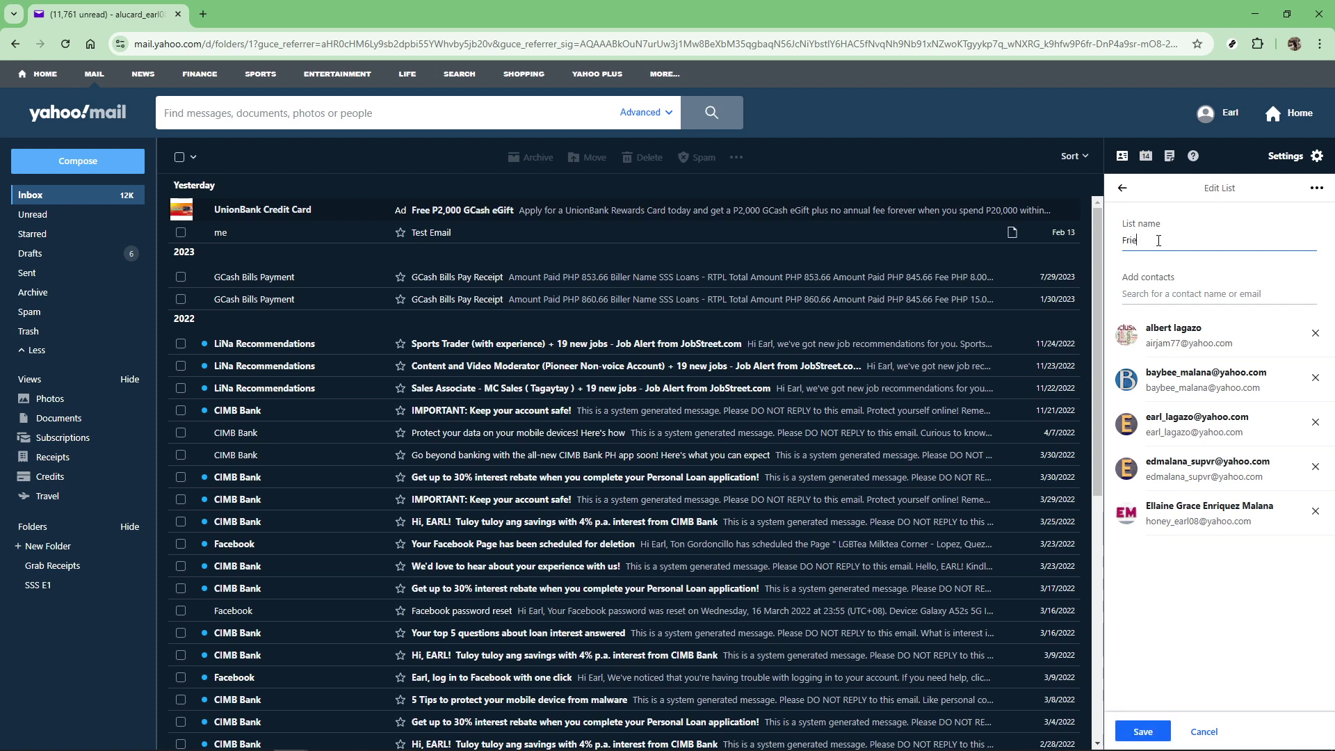
{"action": "type", "text": "nds"}
{"action": "left_click", "coordinate": [1154, 296]}
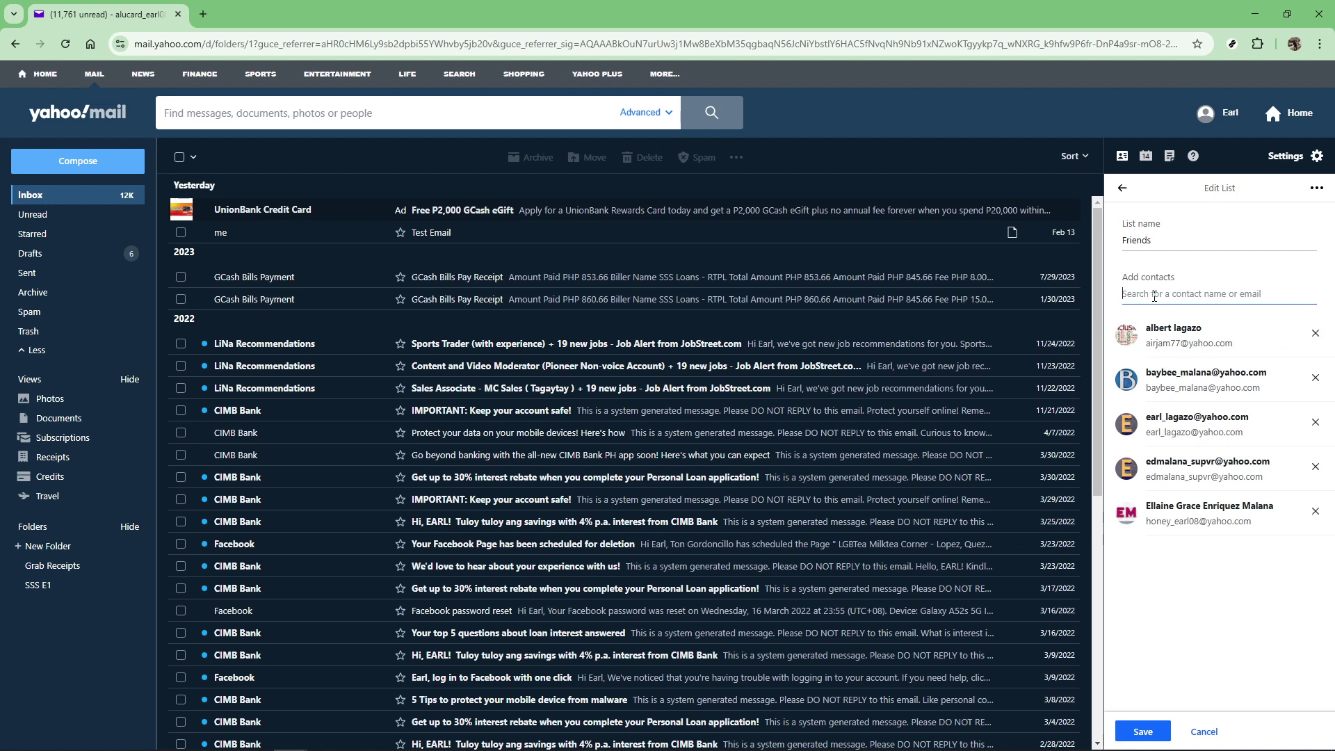
{"action": "type", "text": "a"}
{"action": "type", "text": "l"}
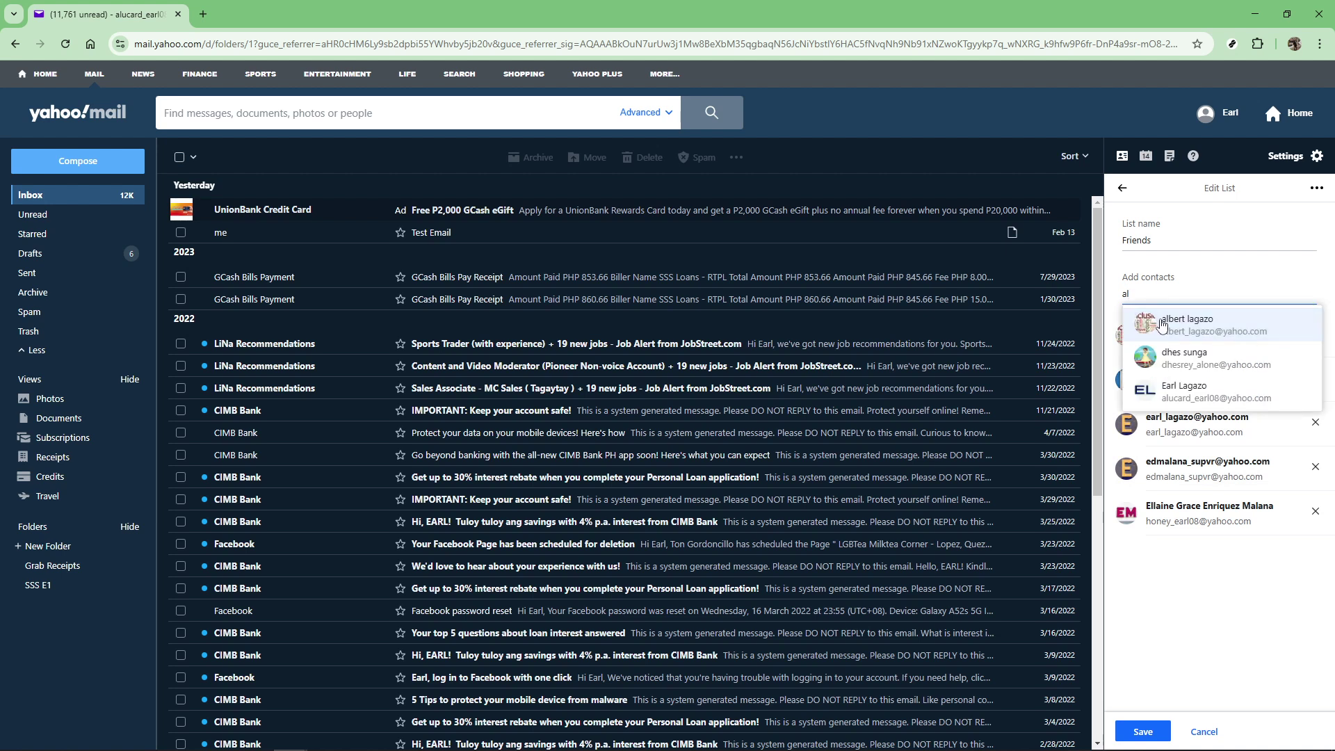
{"action": "left_click", "coordinate": [1162, 324]}
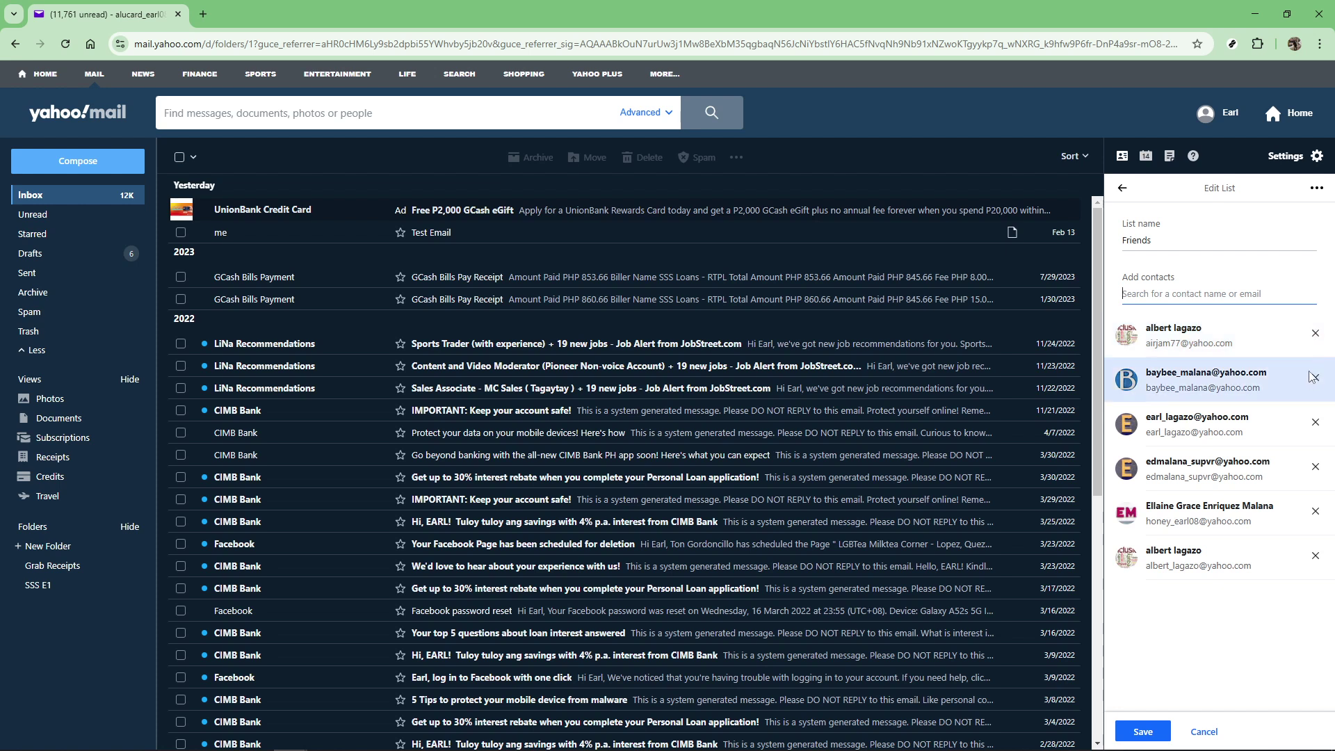
{"action": "left_click", "coordinate": [1316, 555]}
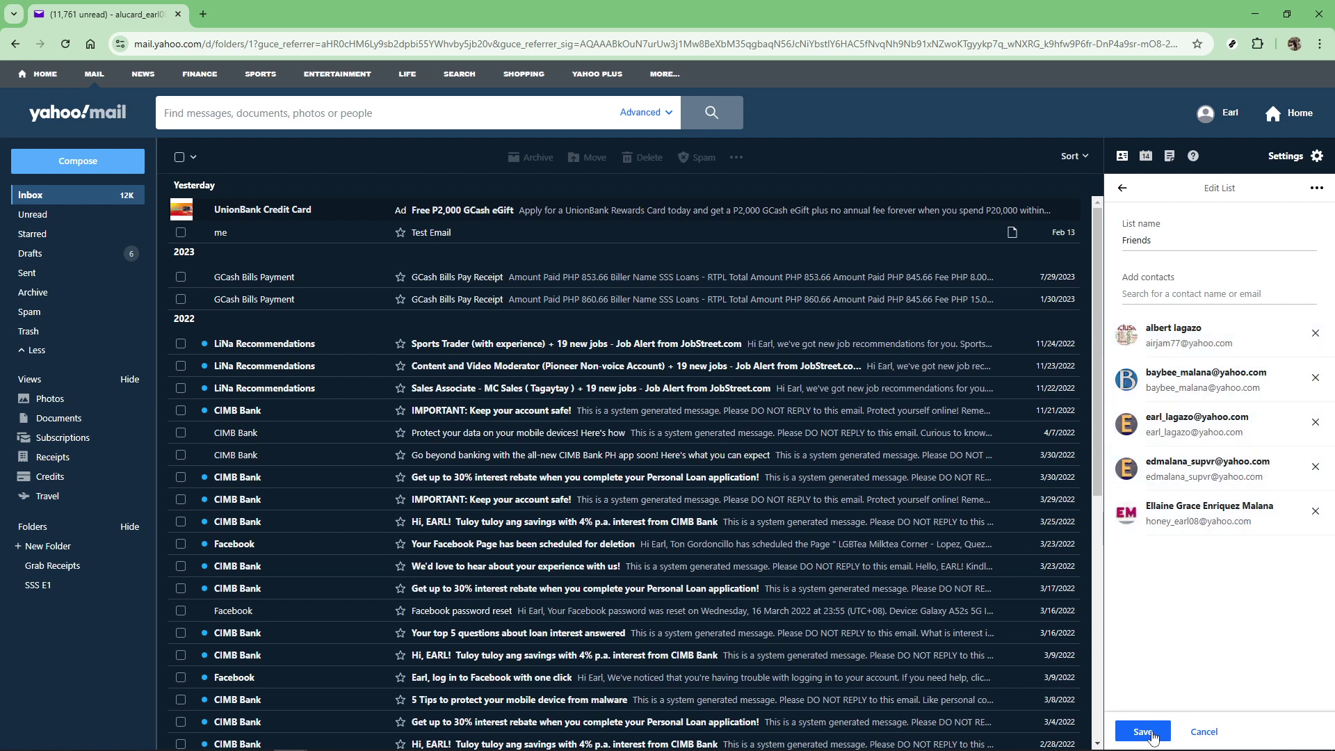
Save the Friends list edits, bringing up the 'Contact list updated' confirmation
{"action": "left_click", "coordinate": [1144, 732]}
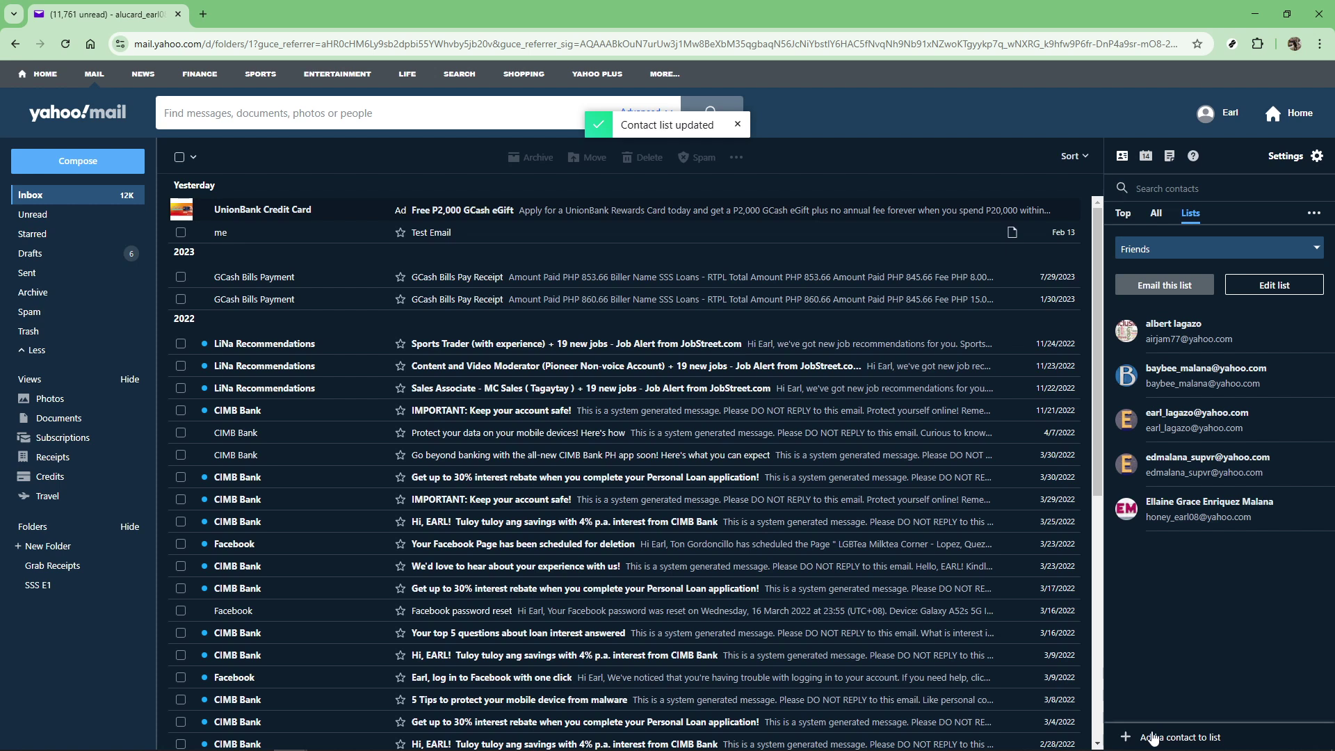